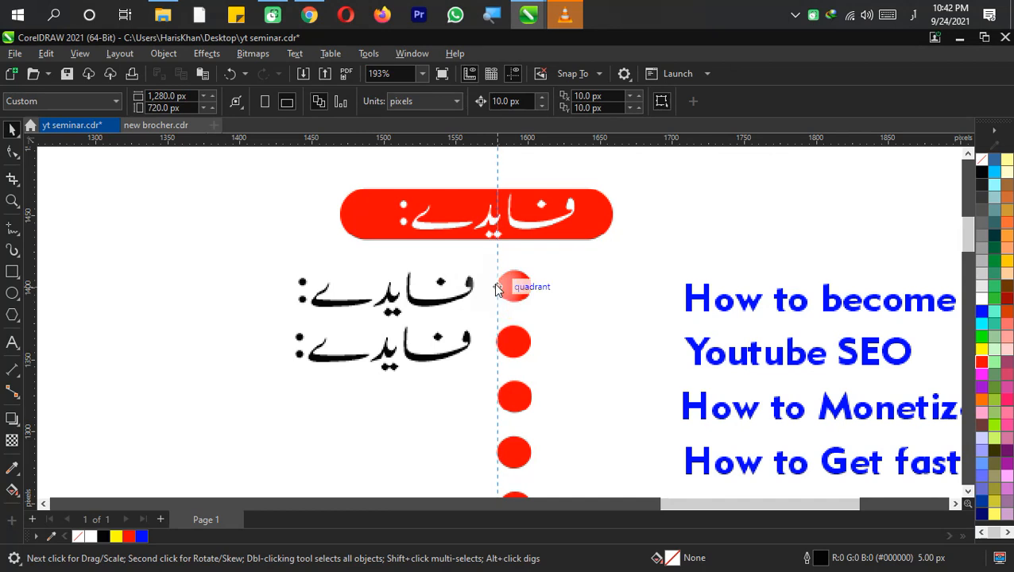
Add a vertical guideline along the red bullets' left edge and shift both Urdu text lines left to align with it
{"action": "left_click_drag", "start_coordinate": [35, 244], "coordinate": [493, 296]}
{"action": "left_click", "coordinate": [473, 287]}
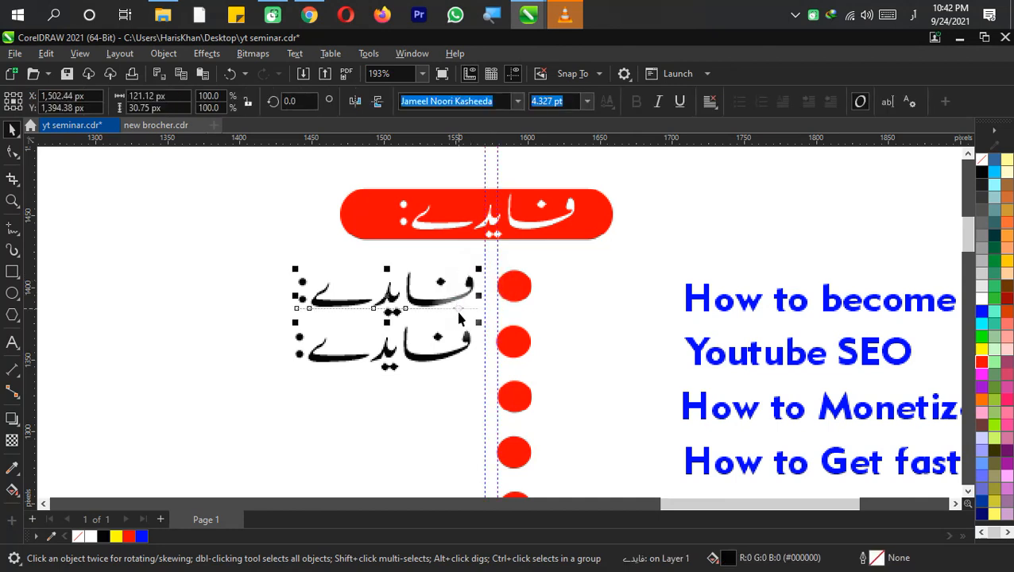
{"action": "key", "text": "shift"}
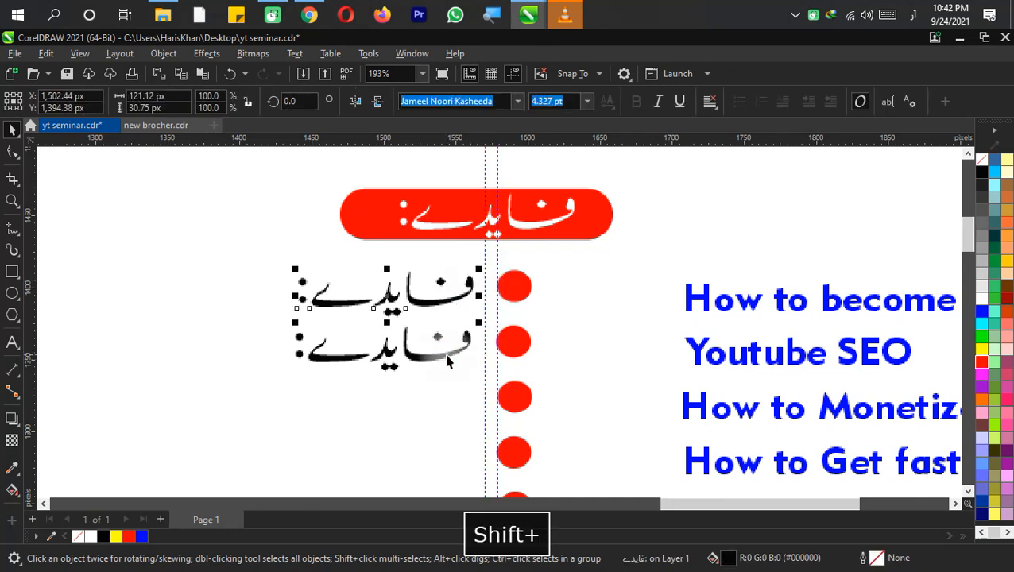
{"action": "left_click", "coordinate": [447, 362], "text": "shift"}
{"action": "scroll", "coordinate": [517, 300], "scroll_direction": "up", "scroll_amount": 2}
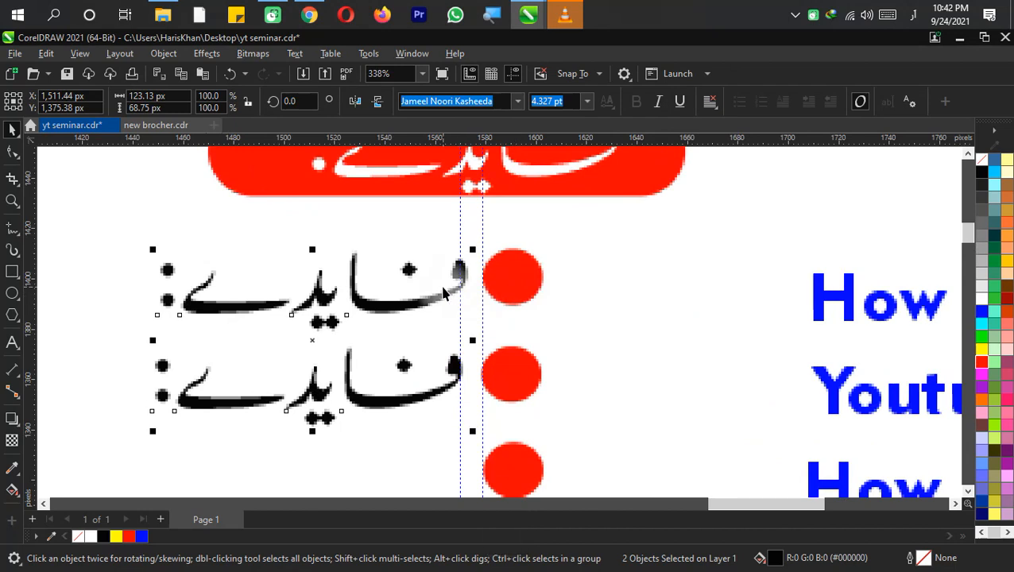
{"action": "left_click_drag", "start_coordinate": [444, 298], "coordinate": [434, 295]}
{"action": "scroll", "coordinate": [434, 295], "scroll_direction": "down", "scroll_amount": 2}
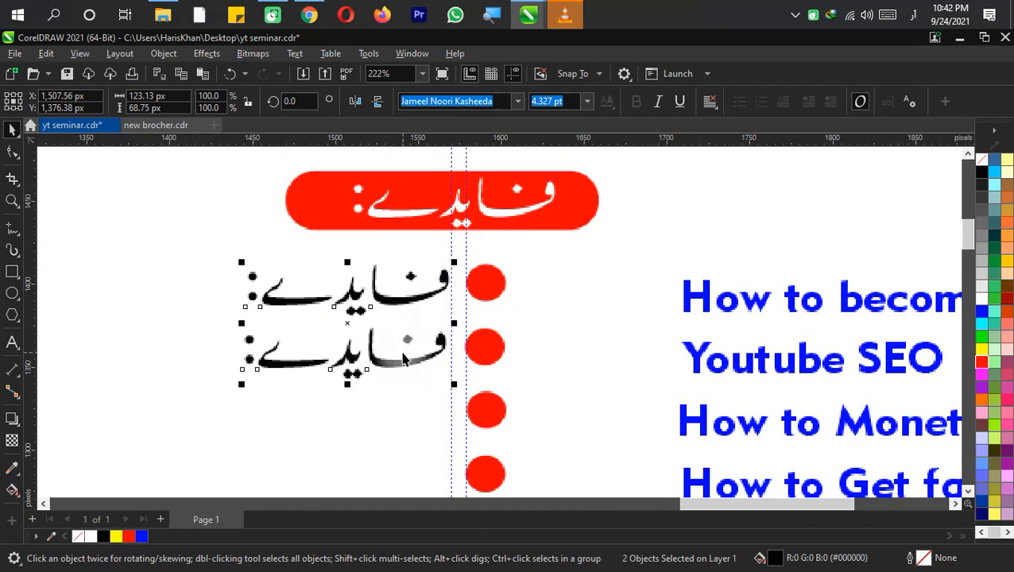
{"action": "left_click", "coordinate": [403, 414]}
Replace the first Urdu line's text with "اپنا چینل کس طرع مونیٹاز کرے؟" and save the document
{"action": "scroll", "coordinate": [403, 414], "scroll_direction": "down", "scroll_amount": 2}
{"action": "scroll", "coordinate": [454, 315], "scroll_direction": "down", "scroll_amount": 1}
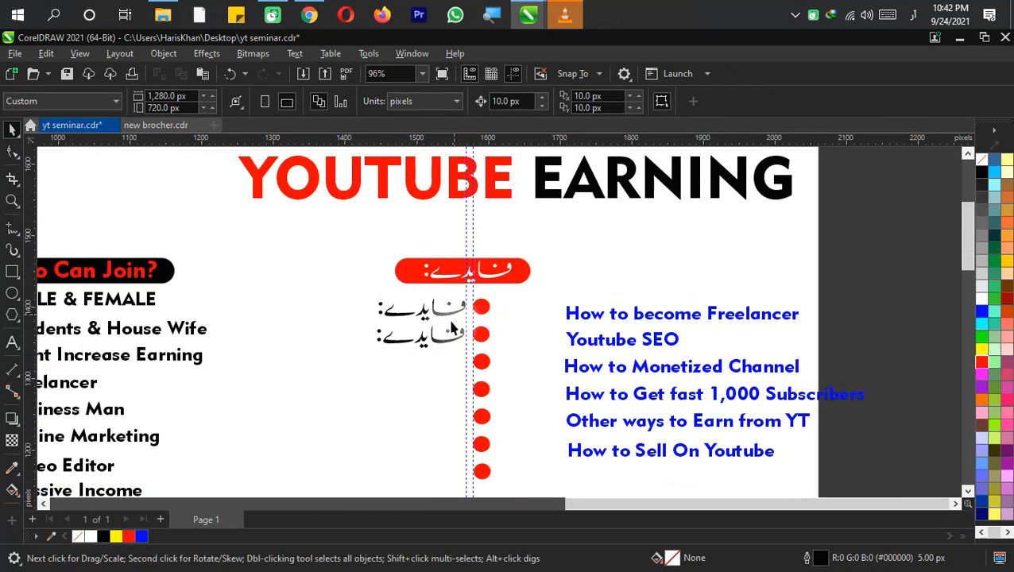
{"action": "left_click", "coordinate": [441, 317]}
{"action": "key", "text": "F8"}
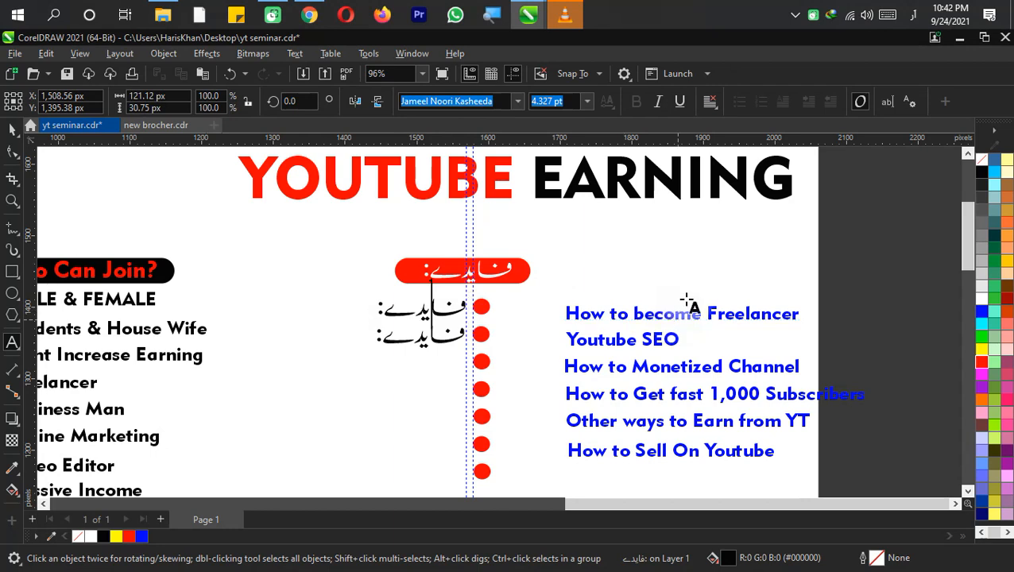
{"action": "key", "text": "ctrl+a"}
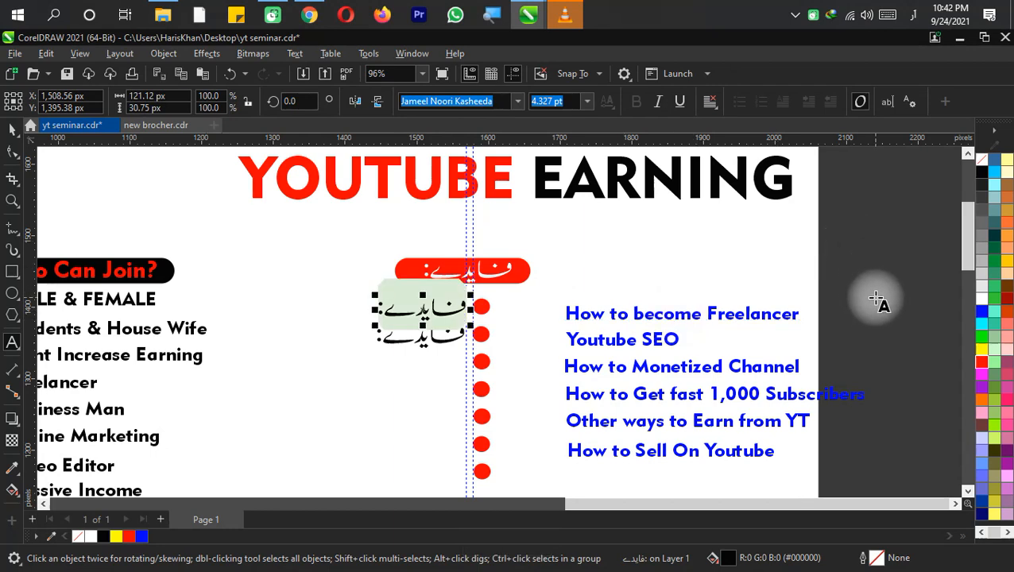
{"action": "type", "text": "اپما"}
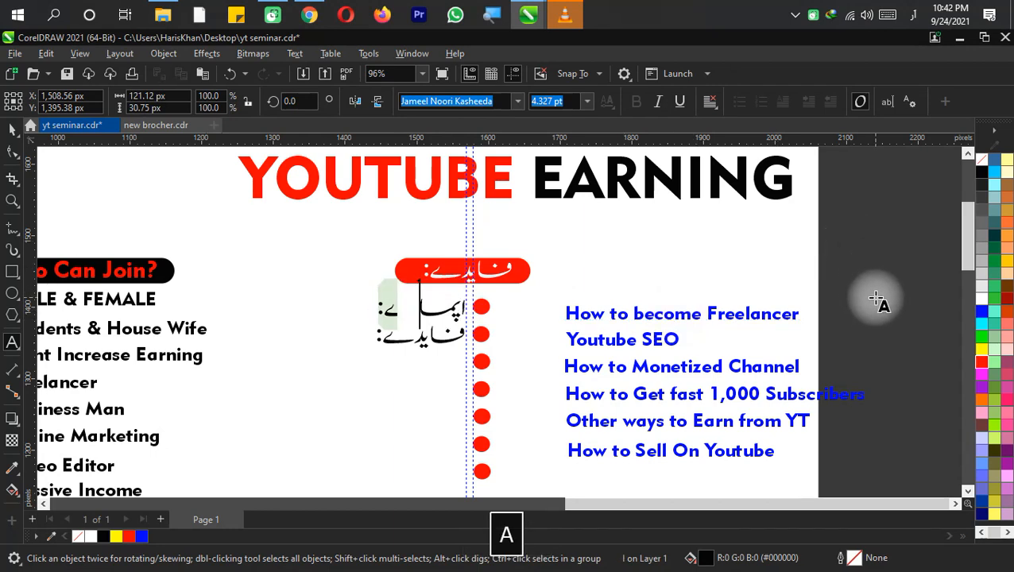
{"action": "key", "text": "BackSpace"}
{"action": "type", "text": "نا "}
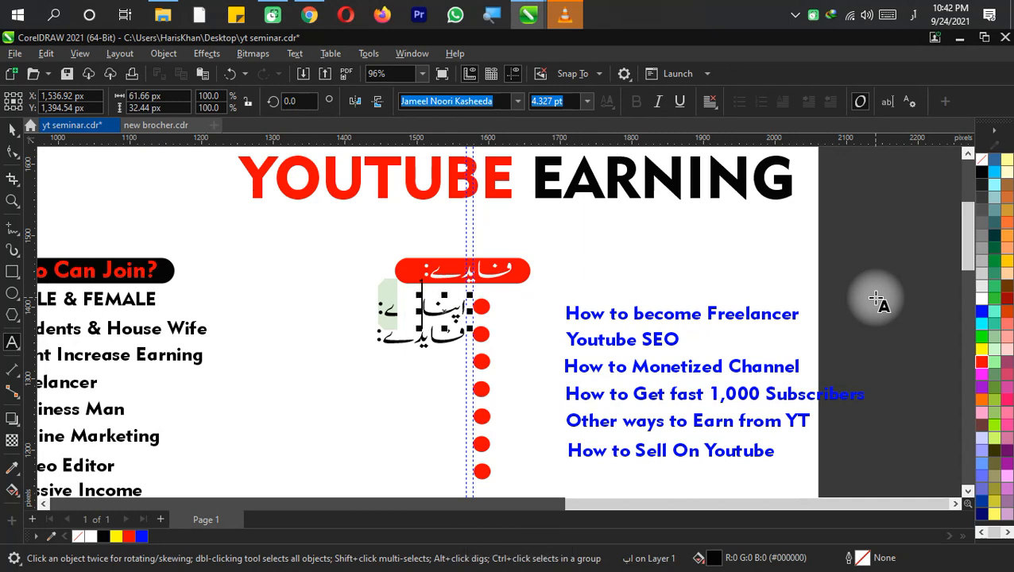
{"action": "type", "text": "چینل کس "}
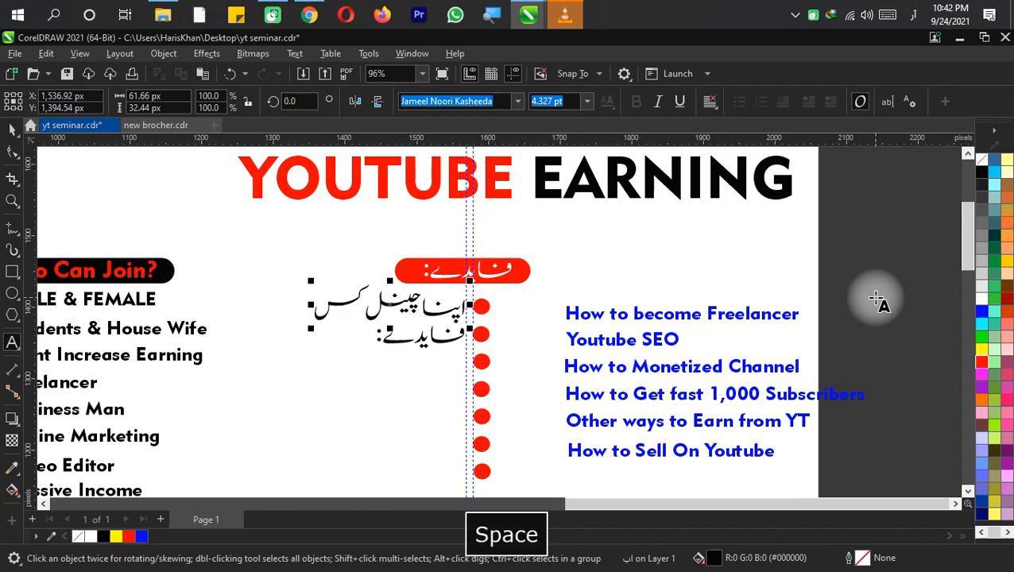
{"action": "type", "text": "طرو"}
{"action": "key", "text": "BackSpace"}
{"action": "type", "text": "ق"}
{"action": "key", "text": "BackSpace"}
{"action": "type", "text": "و"}
{"action": "key", "text": "BackSpace"}
{"action": "type", "text": "ع "}
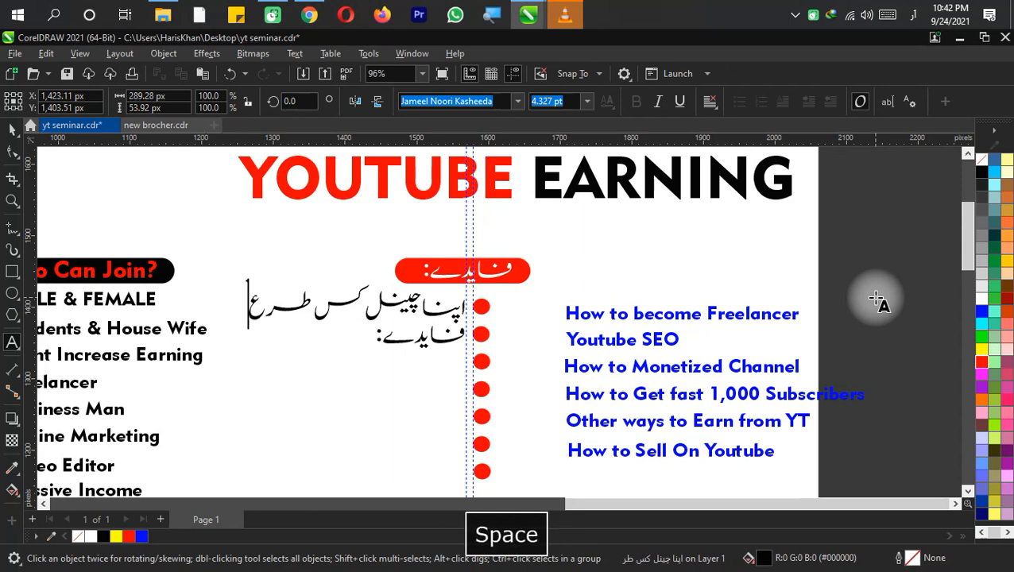
{"action": "type", "text": "مو"}
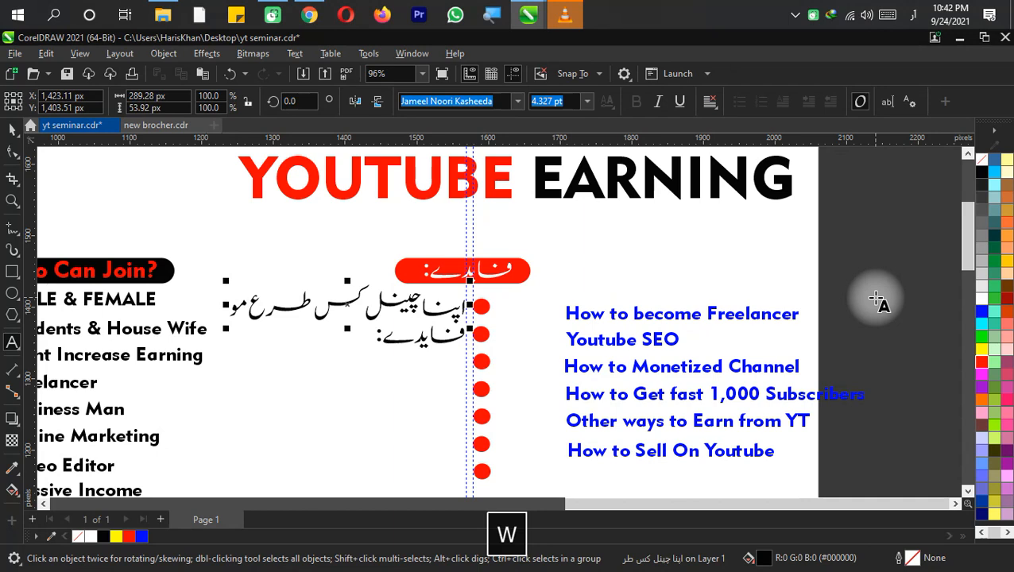
{"action": "type", "text": "نیٹا"}
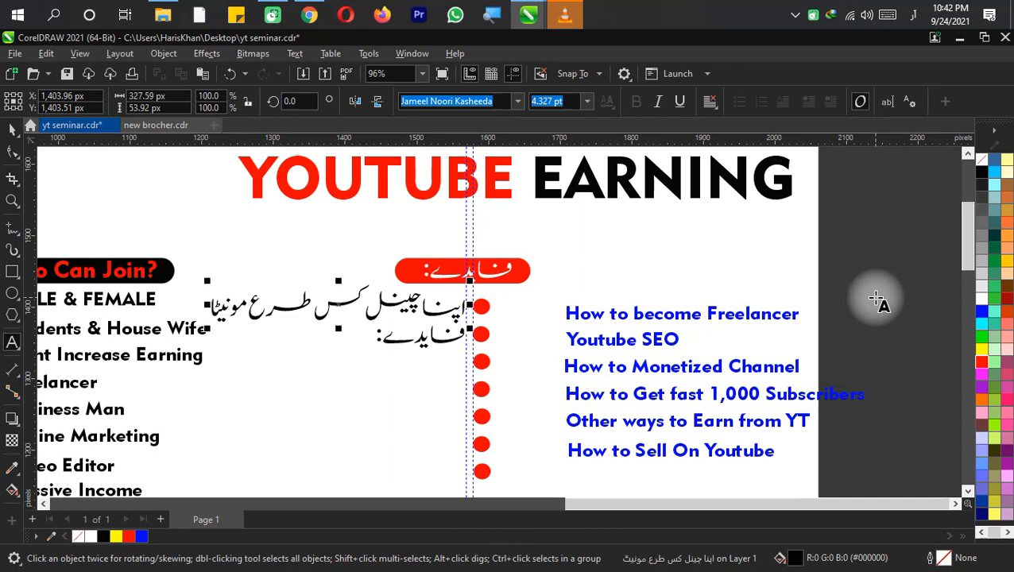
{"action": "type", "text": "ز"}
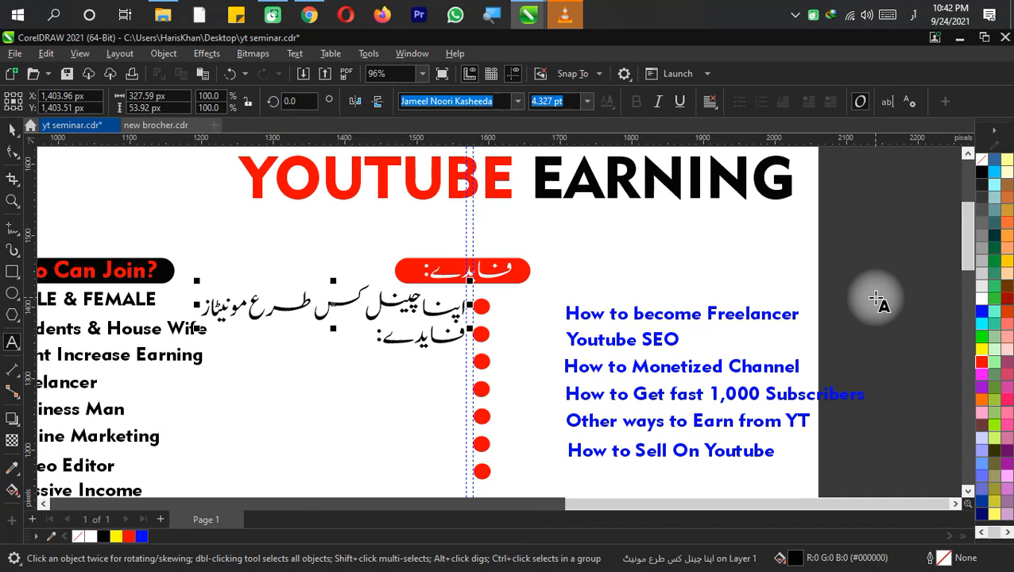
{"action": "key", "text": "BackSpace"}
{"action": "key", "text": "BackSpace"}
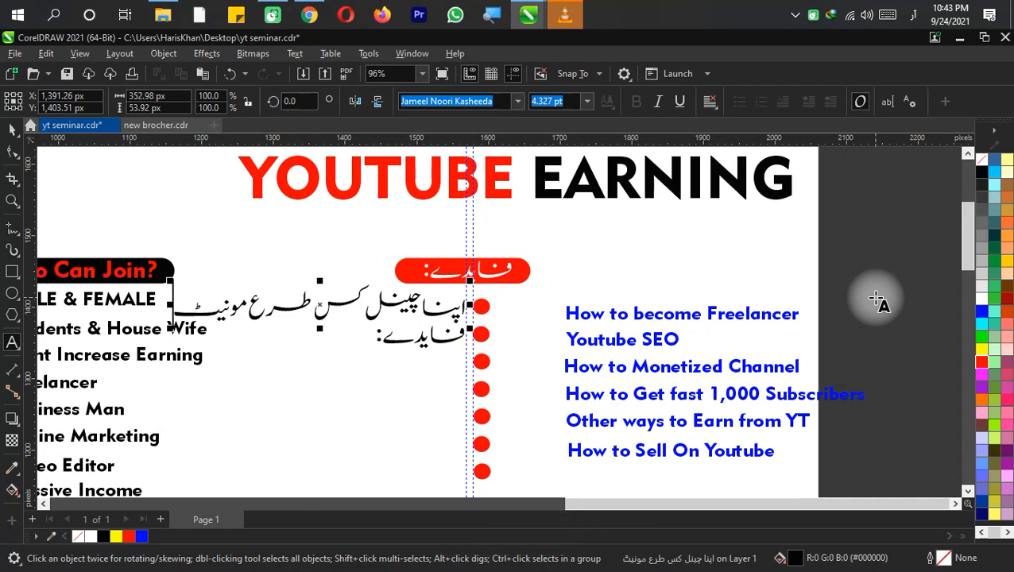
{"action": "type", "text": "ا"}
{"action": "type", "text": "ا"}
{"action": "type", "text": "جر"}
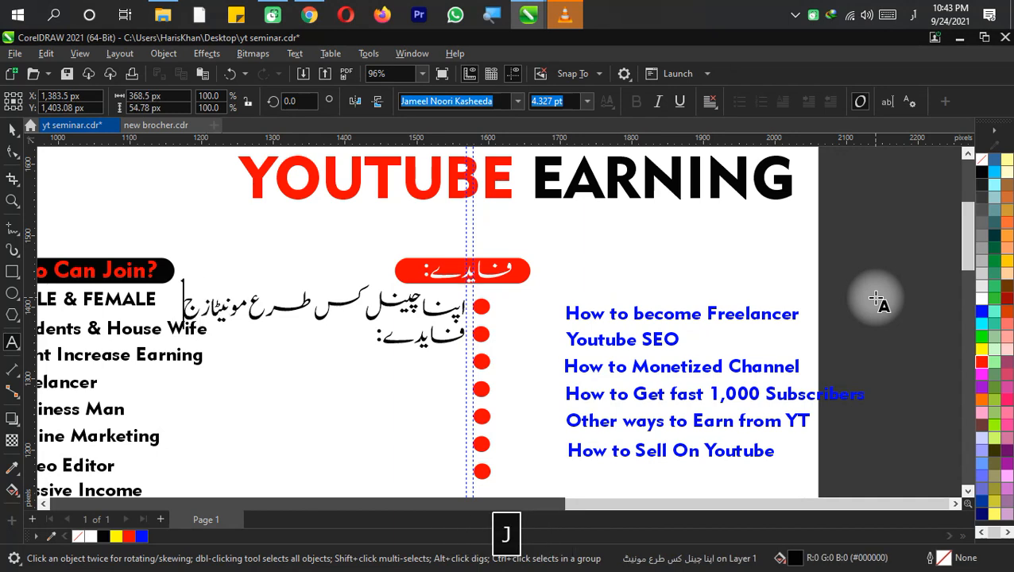
{"action": "key", "text": "BackSpace"}
{"action": "key", "text": "BackSpace"}
{"action": "key", "text": "BackSpace"}
{"action": "type", "text": "ک"}
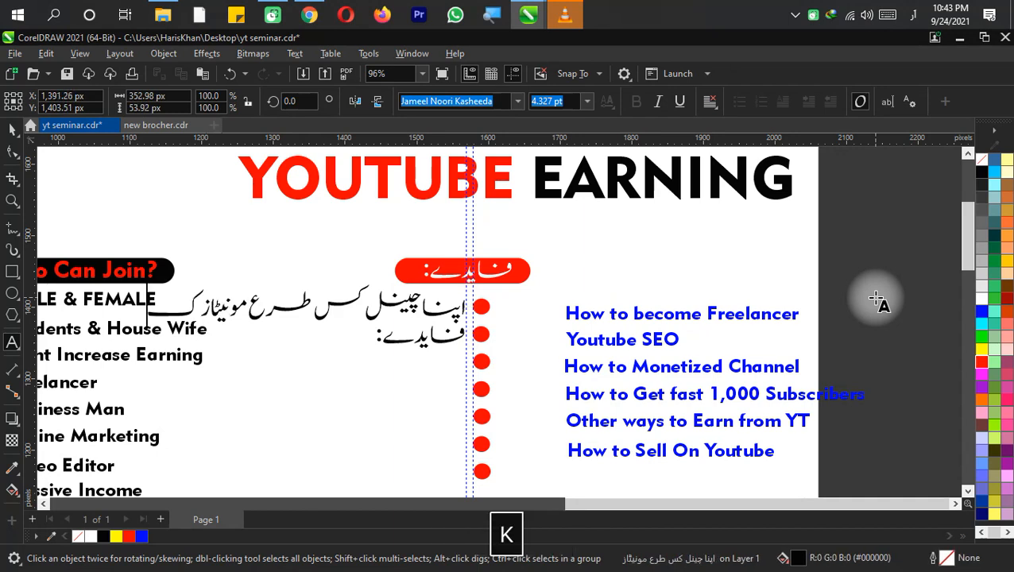
{"action": "type", "text": "رے"}
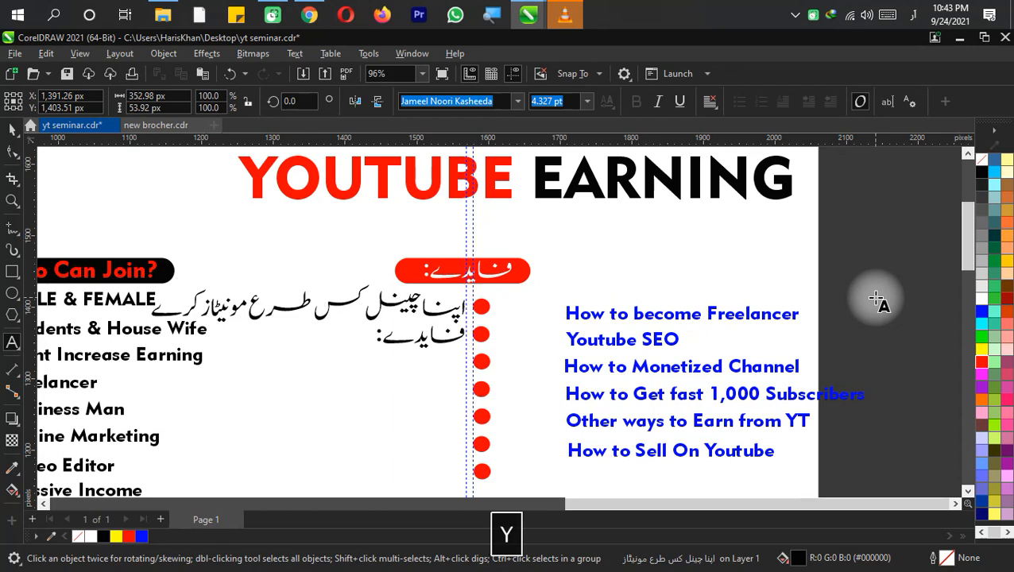
{"action": "type", "text": "؟"}
{"action": "key", "text": "ctrl+s"}
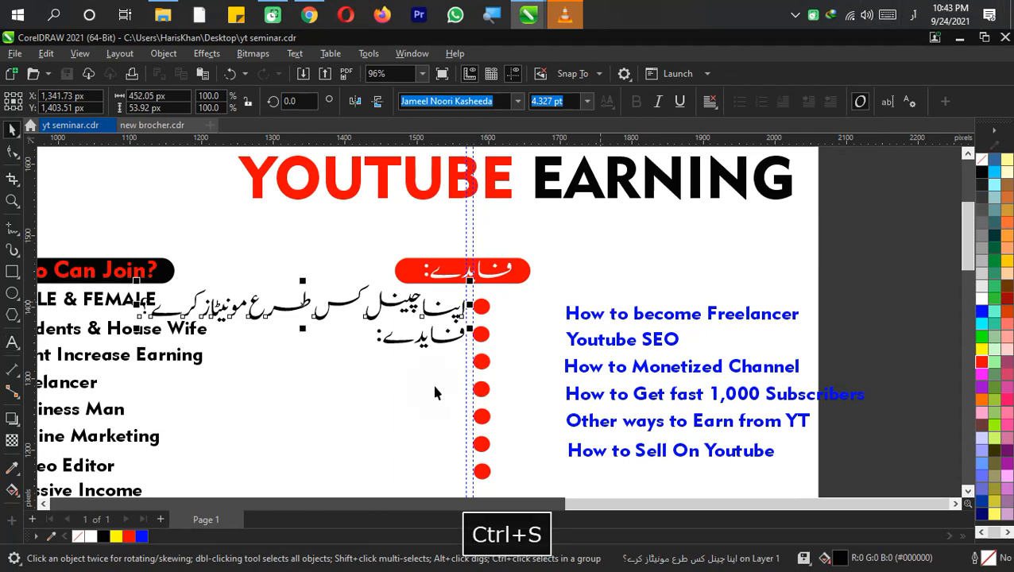
Move the blue English topics list off the page to the left and save the document
{"action": "scroll", "coordinate": [429, 391], "scroll_direction": "down", "scroll_amount": 1}
{"action": "left_click", "coordinate": [375, 353]}
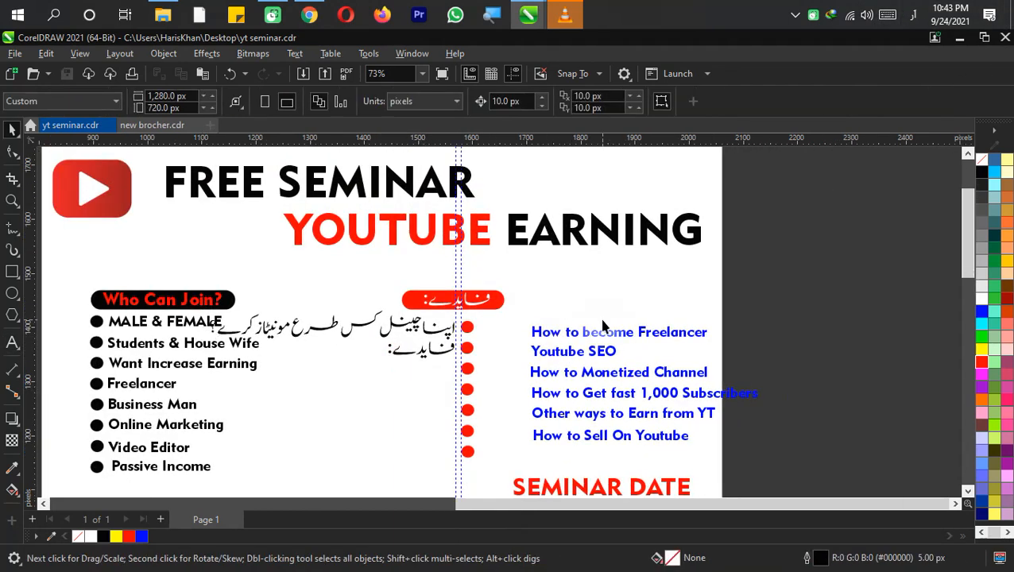
{"action": "scroll", "coordinate": [682, 316], "scroll_direction": "down", "scroll_amount": 1}
{"action": "left_click_drag", "start_coordinate": [777, 301], "coordinate": [524, 437]}
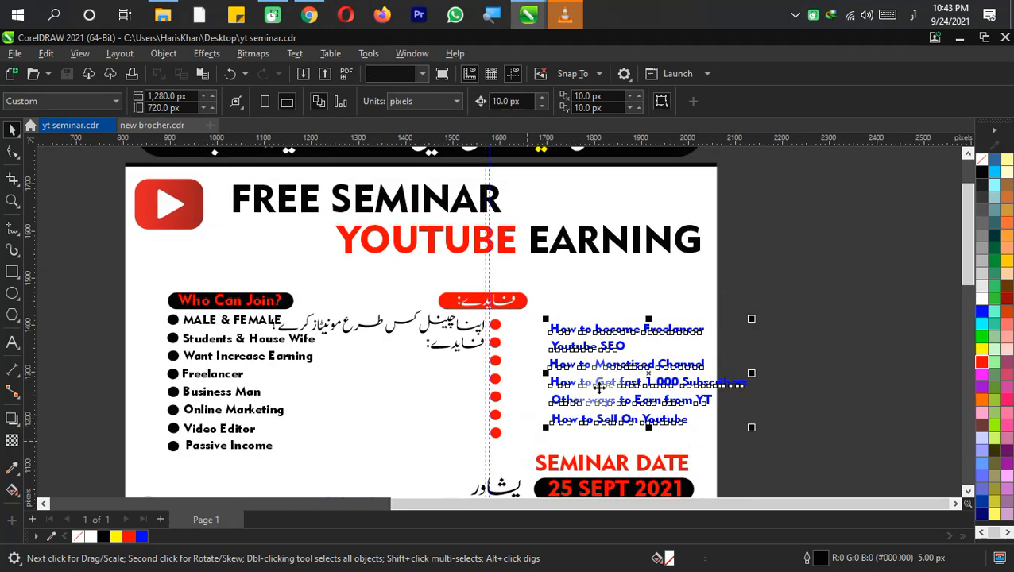
{"action": "left_click_drag", "start_coordinate": [598, 367], "coordinate": [211, 354]}
{"action": "scroll", "coordinate": [155, 348], "scroll_direction": "down", "scroll_amount": 1}
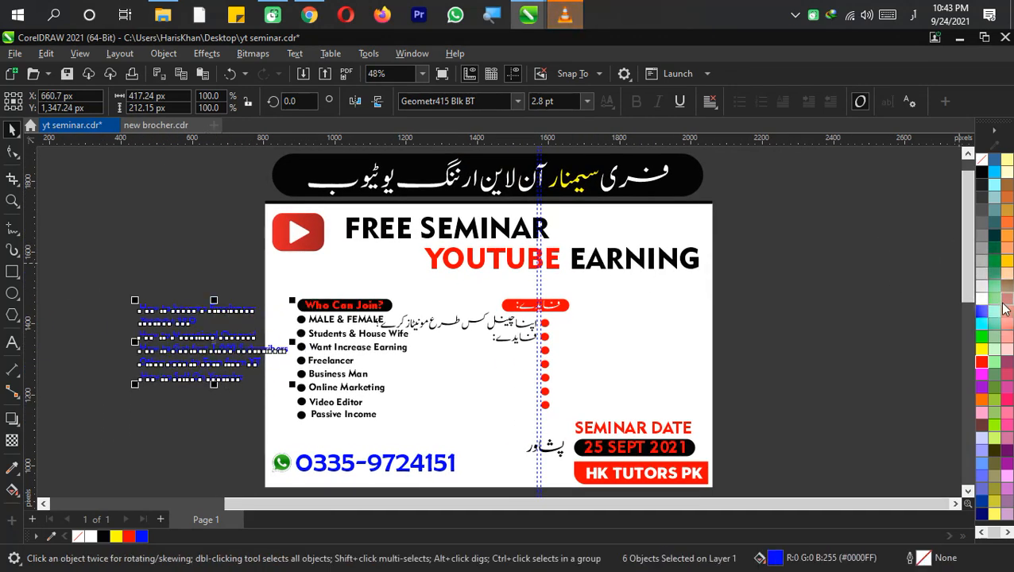
{"action": "left_click", "coordinate": [841, 314]}
{"action": "key", "text": "ctrl+s"}
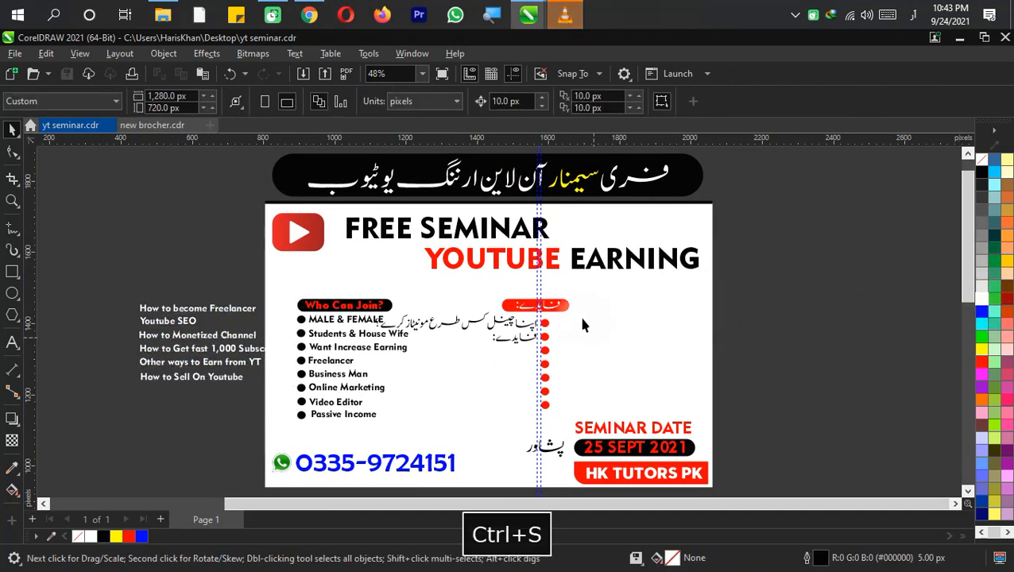
{"action": "left_click_drag", "start_coordinate": [506, 389], "coordinate": [349, 415]}
{"action": "left_click_drag", "start_coordinate": [414, 429], "coordinate": [415, 398]}
{"action": "left_click", "coordinate": [618, 350]}
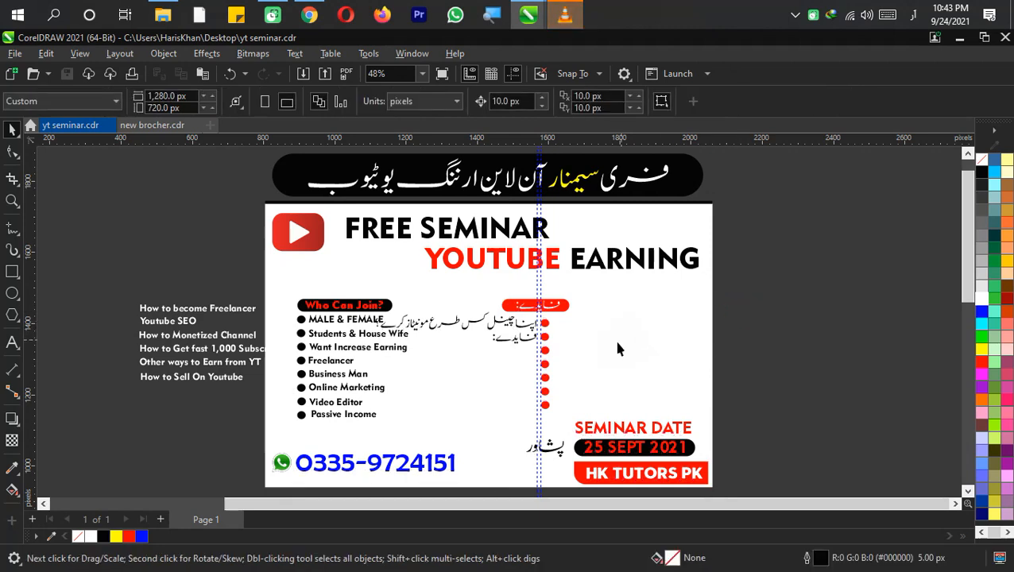
Select the Benefits heading, Urdu lines and red bullets and shift them toward the page's right side
{"action": "left_click_drag", "start_coordinate": [597, 299], "coordinate": [488, 359]}
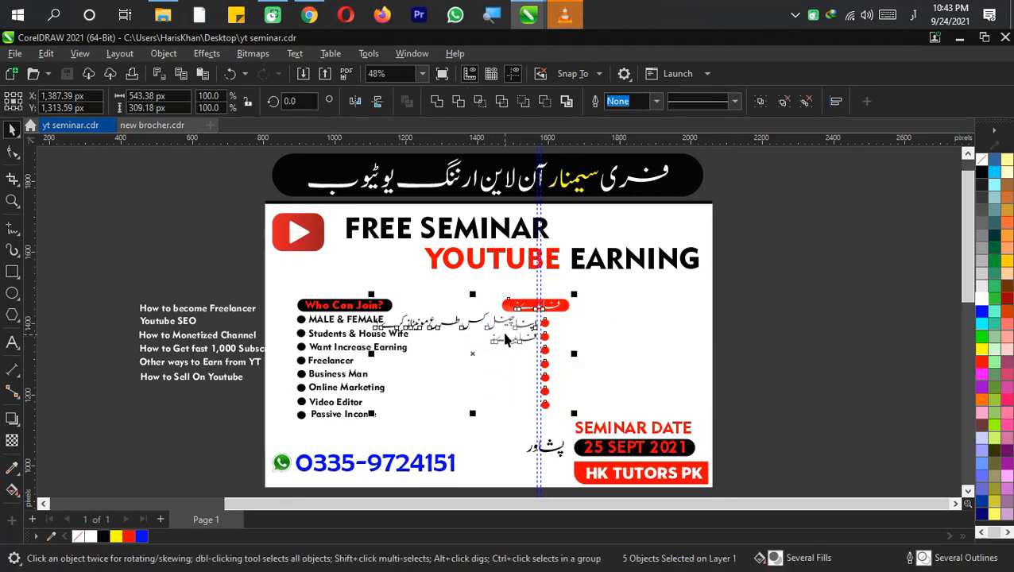
{"action": "left_click_drag", "start_coordinate": [513, 321], "coordinate": [679, 314]}
{"action": "key", "text": "Up"}
{"action": "key", "text": "Right"}
{"action": "key", "text": "Up"}
{"action": "key", "text": "Right"}
{"action": "key", "text": "Right"}
{"action": "key", "text": "Right"}
{"action": "key", "text": "Right"}
{"action": "key", "text": "Up"}
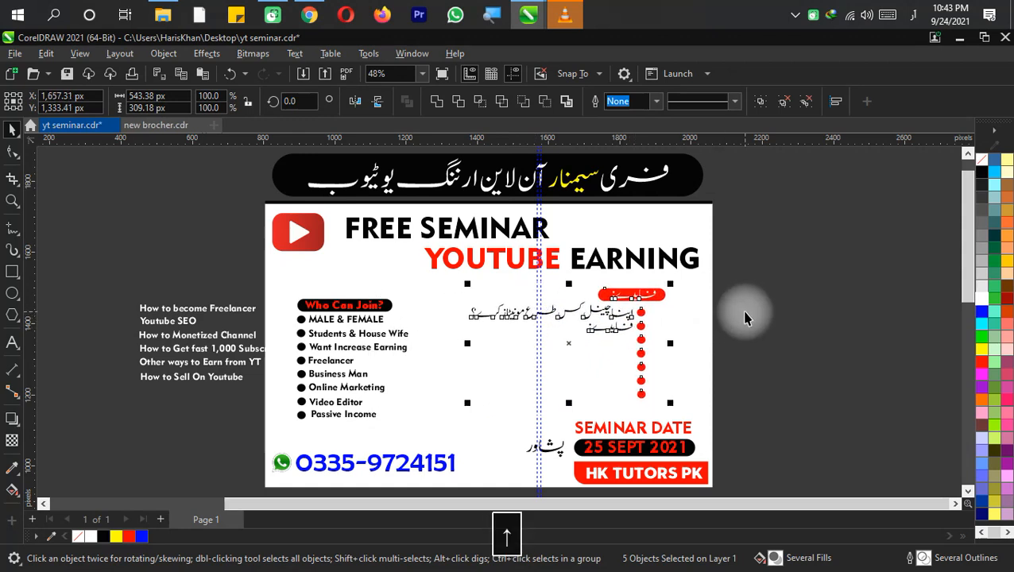
{"action": "key", "text": "Right"}
{"action": "key", "text": "Right"}
{"action": "key", "text": "Down"}
{"action": "key", "text": "Right"}
{"action": "key", "text": "Right"}
{"action": "key", "text": "Right"}
{"action": "left_click", "coordinate": [745, 318]}
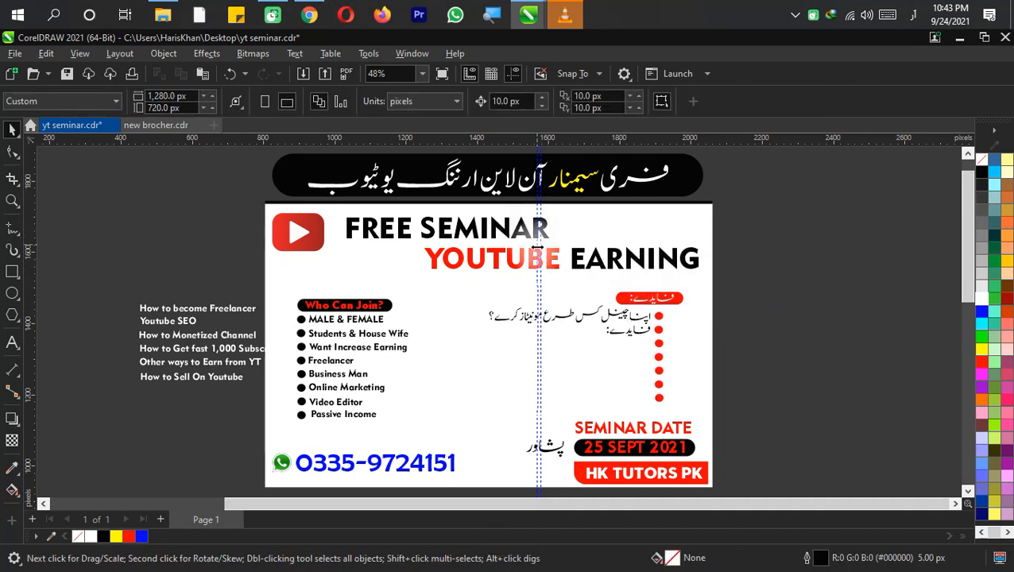
Nudge the Benefits block a few steps further right
{"action": "left_click_drag", "start_coordinate": [798, 283], "coordinate": [510, 370]}
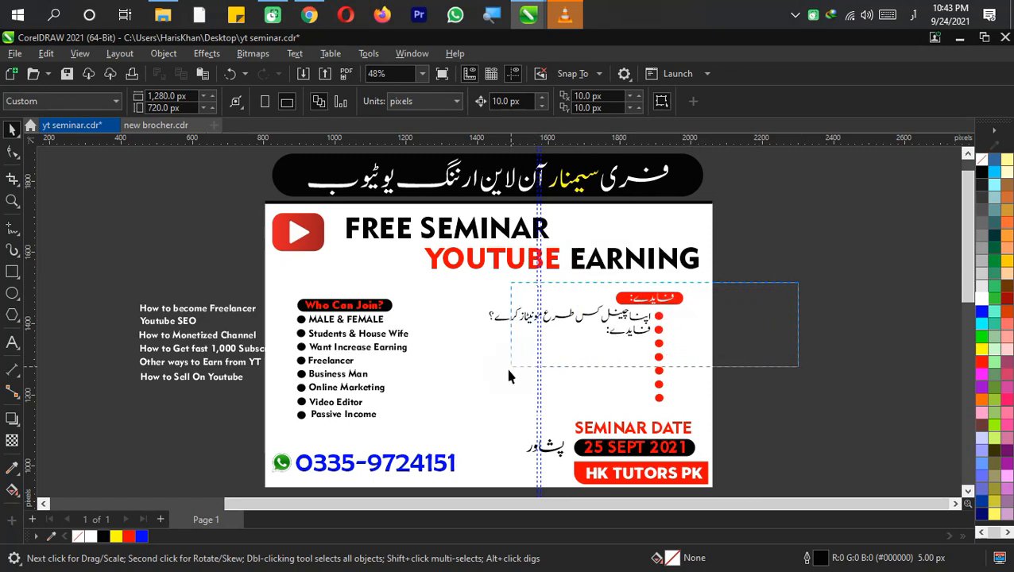
{"action": "left_click_drag", "start_coordinate": [478, 415], "coordinate": [478, 415]}
{"action": "key", "text": "Right"}
{"action": "key", "text": "Right"}
{"action": "key", "text": "Right"}
{"action": "key", "text": "Right"}
{"action": "key", "text": "Right"}
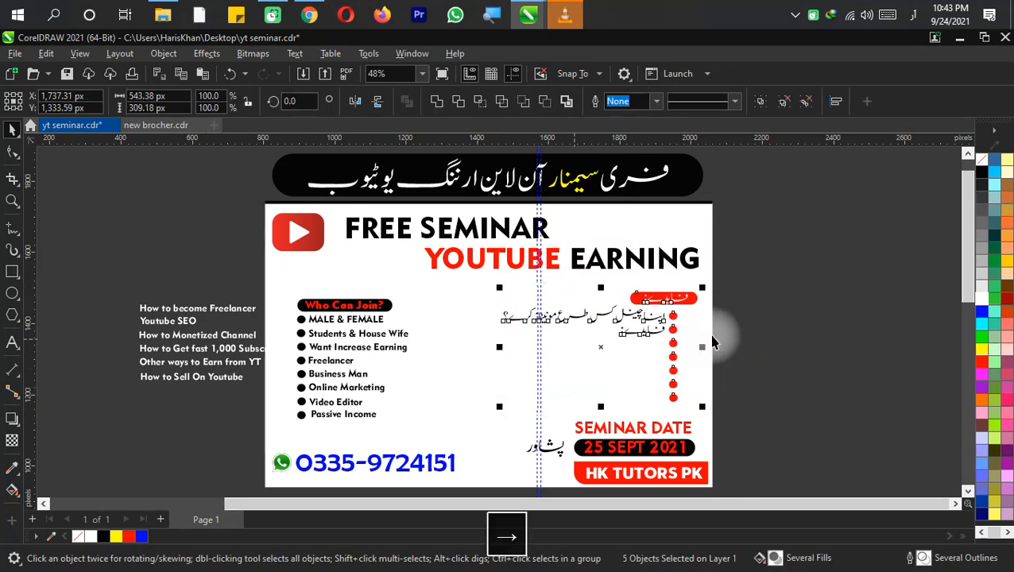
{"action": "left_click", "coordinate": [735, 318]}
Nudge the red Benefits heading slightly left above the bullets
{"action": "scroll", "coordinate": [735, 314], "scroll_direction": "up", "scroll_amount": 2}
{"action": "left_click_drag", "start_coordinate": [759, 270], "coordinate": [569, 329]}
{"action": "key", "text": "Left"}
{"action": "key", "text": "Left"}
{"action": "key", "text": "Left"}
{"action": "key", "text": "Left"}
{"action": "key", "text": "Left"}
{"action": "key", "text": "Left"}
{"action": "key", "text": "Left"}
{"action": "key", "text": "Left"}
{"action": "key", "text": "Right"}
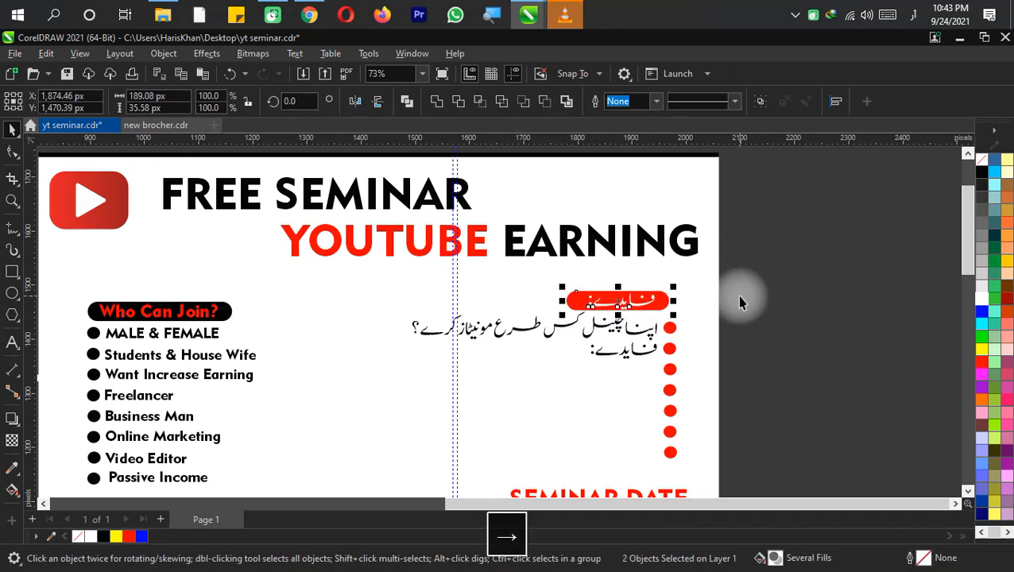
{"action": "key", "text": "Right"}
{"action": "left_click", "coordinate": [747, 296]}
Nudge the whole Benefits block a few more steps right
{"action": "left_click_drag", "start_coordinate": [755, 266], "coordinate": [338, 473]}
{"action": "key", "text": "Right"}
{"action": "key", "text": "Right"}
{"action": "key", "text": "Right"}
{"action": "key", "text": "Right"}
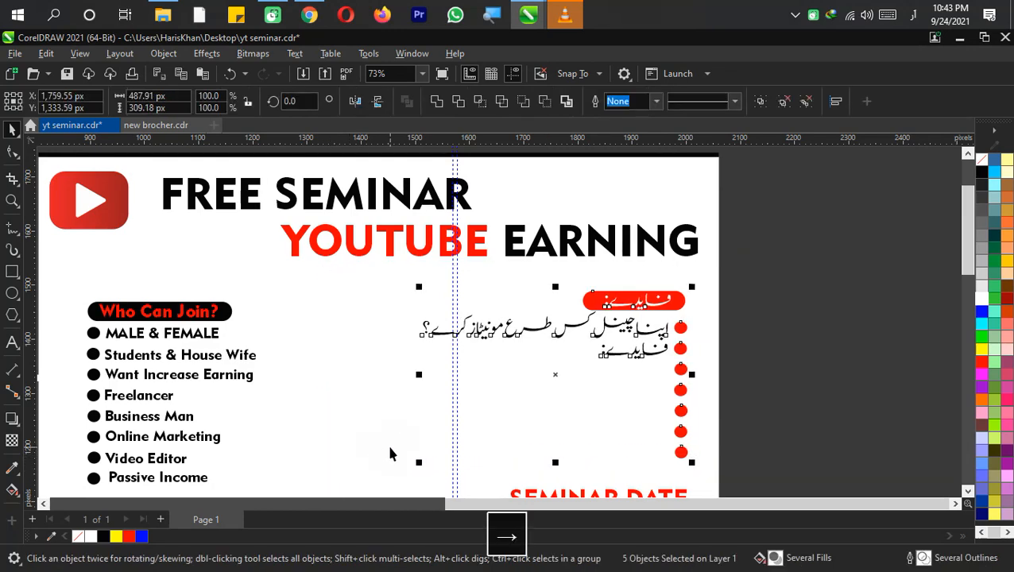
{"action": "left_click", "coordinate": [787, 315]}
Move the second "فایدے:" line down to sit beside the third red bullet
{"action": "scroll", "coordinate": [787, 314], "scroll_direction": "down", "scroll_amount": 2}
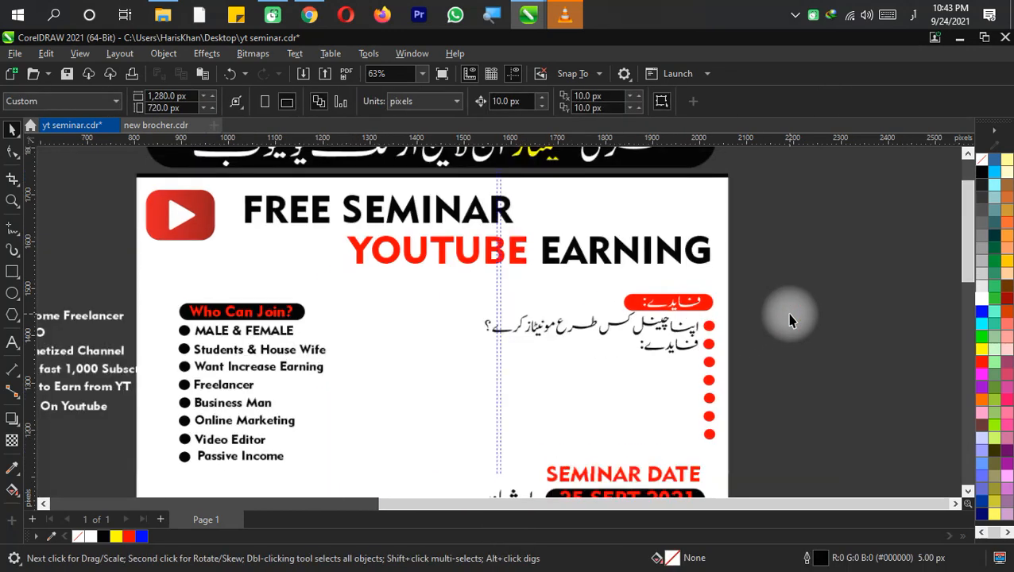
{"action": "scroll", "coordinate": [664, 353], "scroll_direction": "up", "scroll_amount": 2}
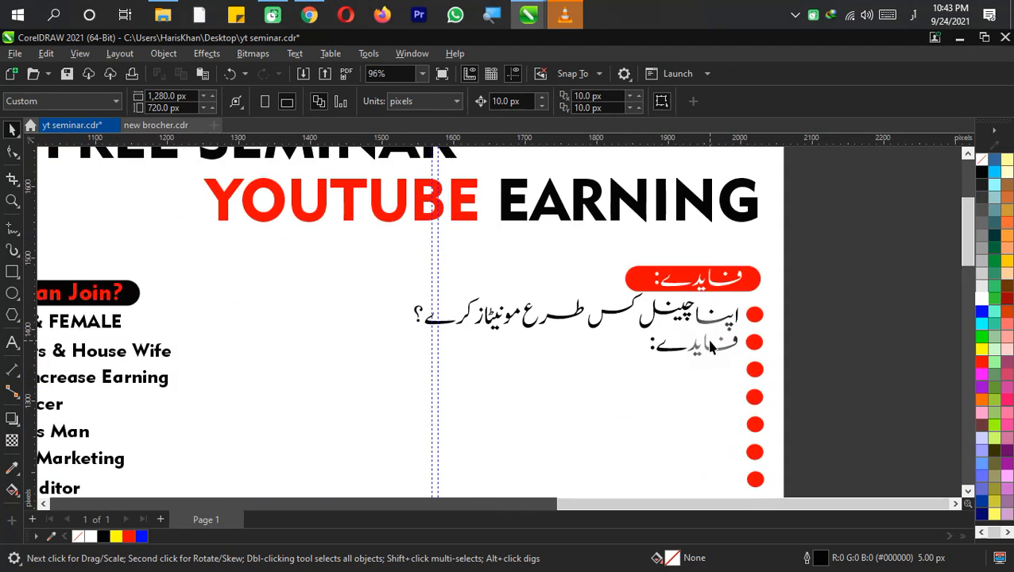
{"action": "left_click", "coordinate": [712, 349]}
{"action": "scroll", "coordinate": [714, 349], "scroll_direction": "up", "scroll_amount": 1}
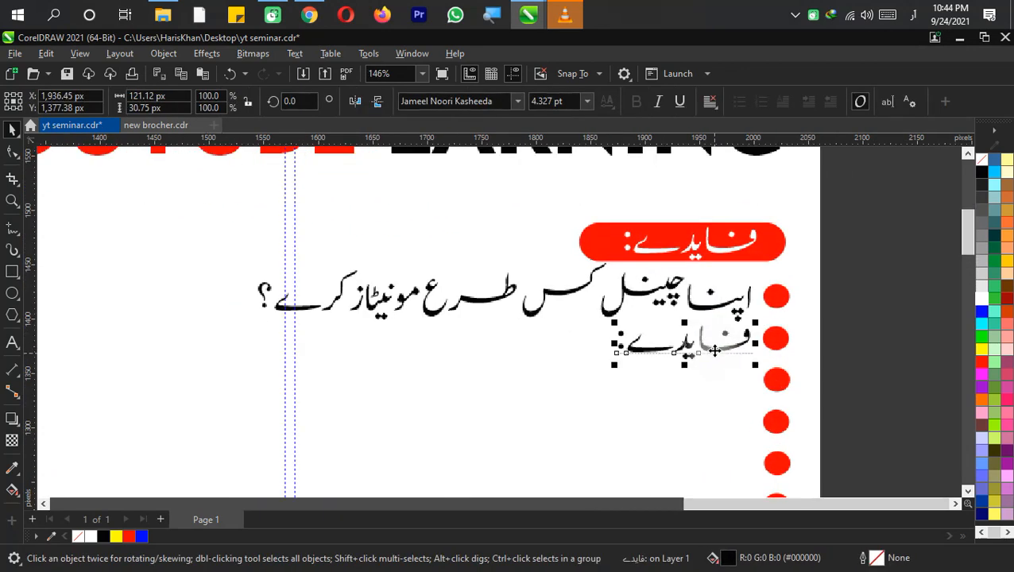
{"action": "left_click_drag", "start_coordinate": [715, 351], "coordinate": [713, 402]}
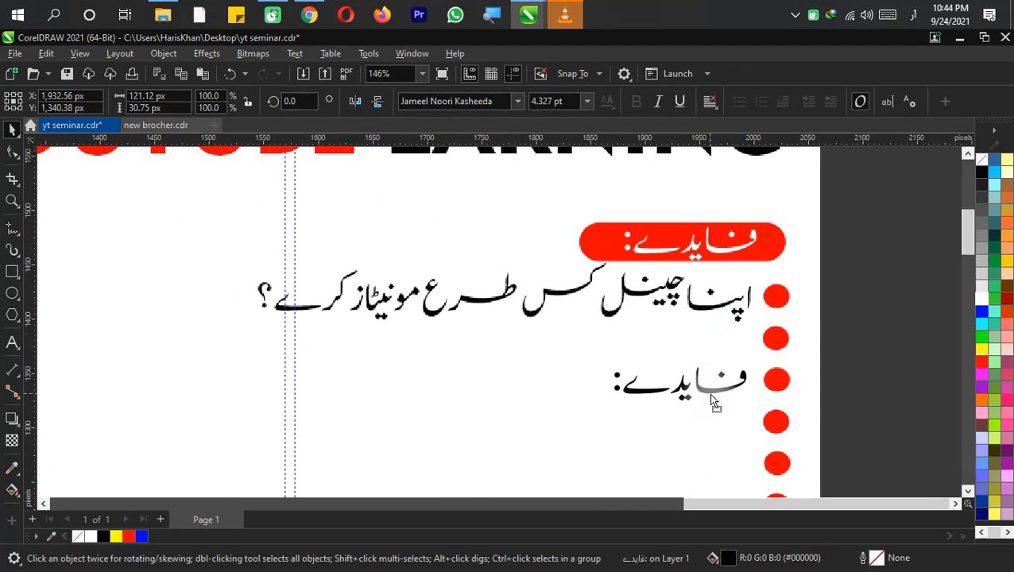
Duplicate the "فایدے:" line repeatedly so one copy sits beside each red bullet in the Benefits list
{"action": "left_click_drag", "start_coordinate": [713, 402], "coordinate": [711, 395]}
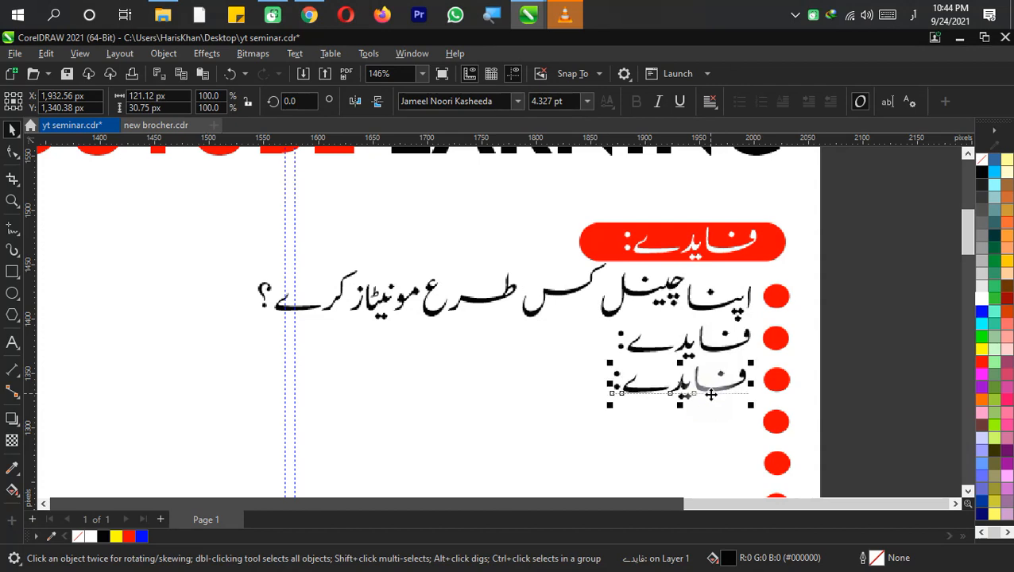
{"action": "key", "text": "ctrl+d"}
{"action": "key", "text": "ctrl+d"}
{"action": "key", "text": "ctrl+d"}
{"action": "key", "text": "ctrl+d"}
{"action": "scroll", "coordinate": [723, 383], "scroll_direction": "down", "scroll_amount": 1}
{"action": "left_click_drag", "start_coordinate": [723, 383], "coordinate": [713, 208]}
{"action": "left_click", "coordinate": [860, 306]}
{"action": "key", "text": "ctrl+d"}
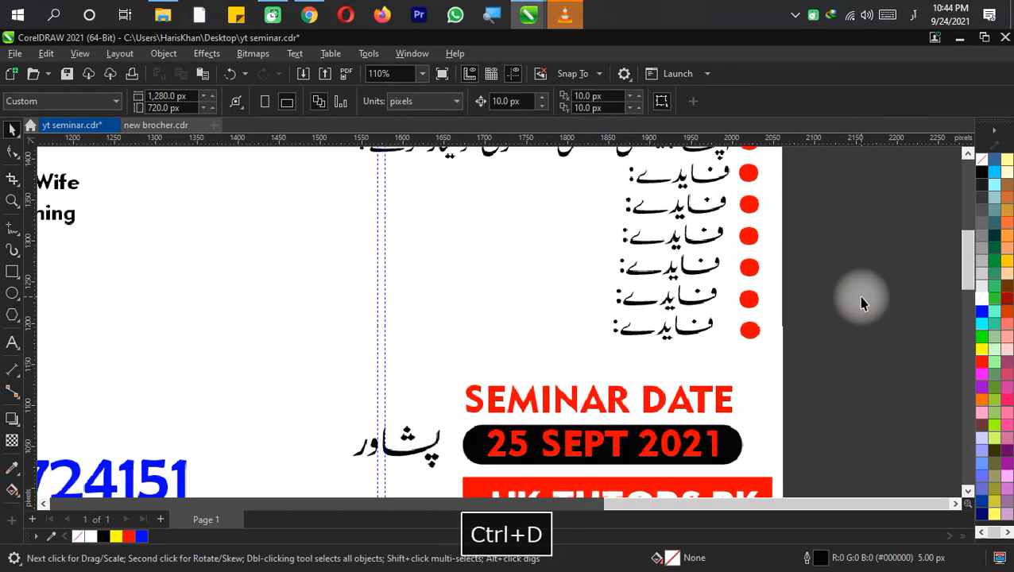
Save the document
{"action": "key", "text": "ctrl+s"}
{"action": "scroll", "coordinate": [857, 285], "scroll_direction": "down", "scroll_amount": 1}
{"action": "left_click_drag", "start_coordinate": [856, 284], "coordinate": [796, 388]}
{"action": "scroll", "coordinate": [696, 307], "scroll_direction": "up", "scroll_amount": 1}
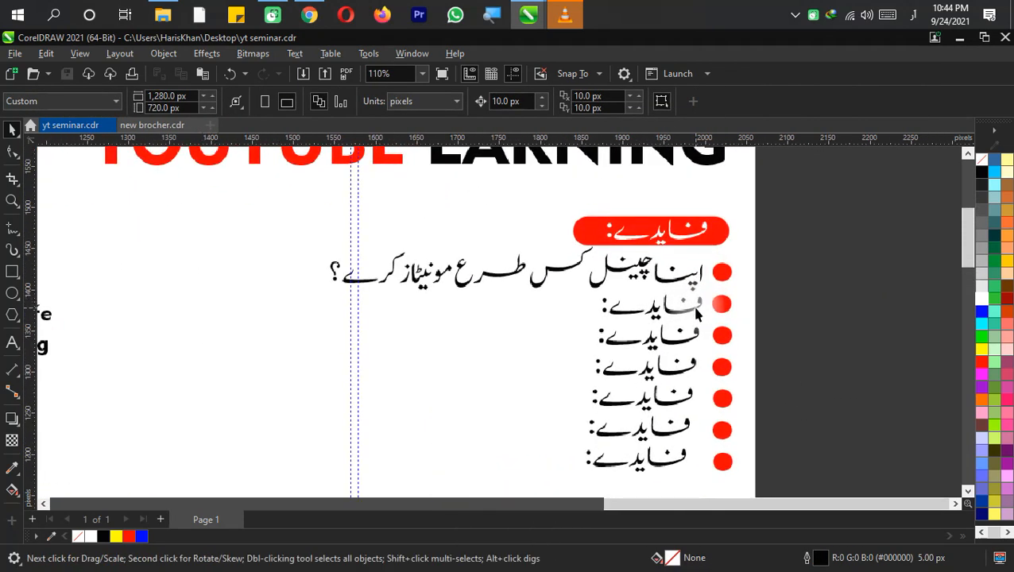
{"action": "left_click", "coordinate": [697, 307]}
{"action": "left_click", "coordinate": [863, 272]}
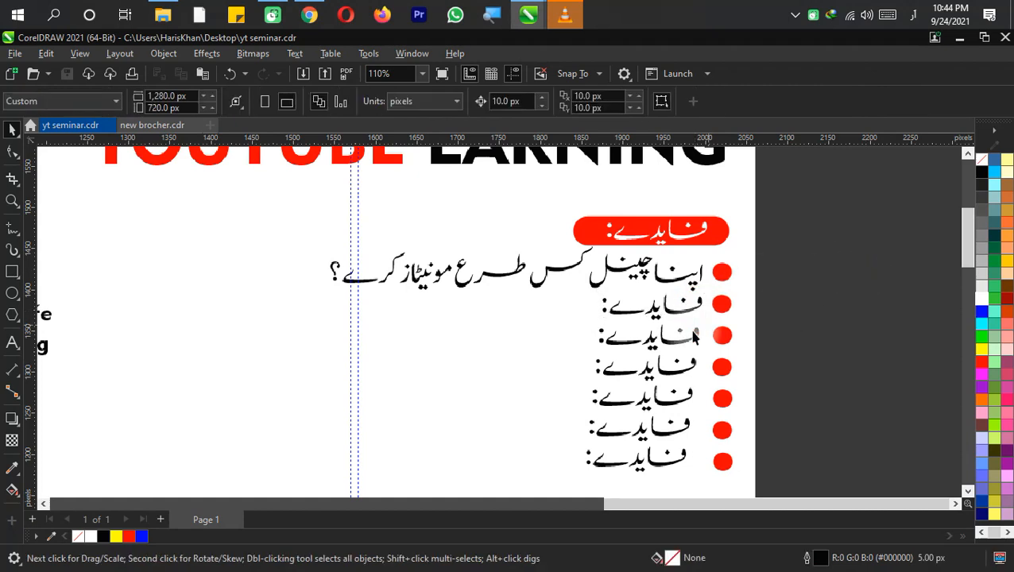
Delete the extra guideline and move the vertical guideline to the right edge of the Urdu benefit lines
{"action": "left_click", "coordinate": [358, 319]}
{"action": "key", "text": "Delete"}
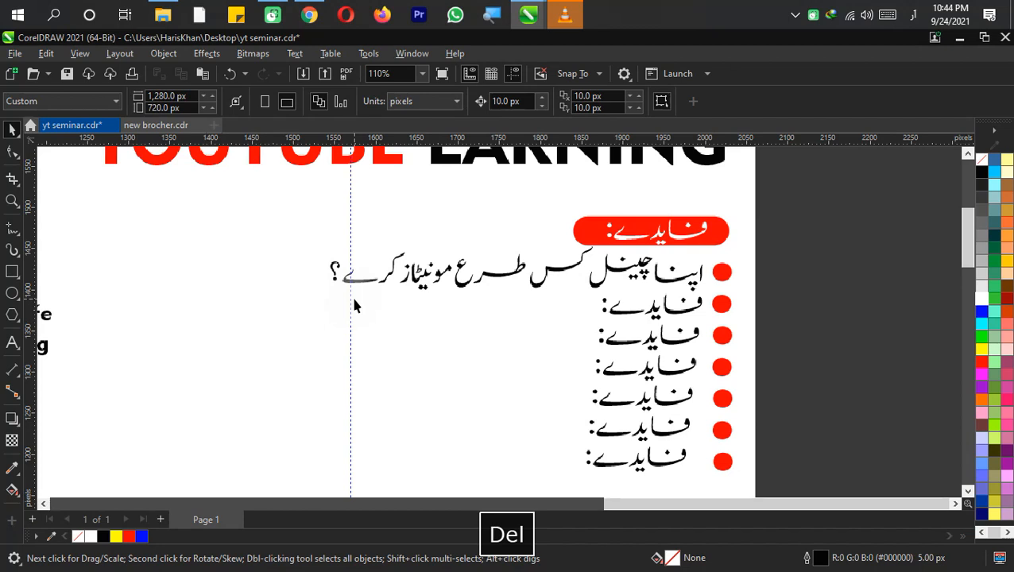
{"action": "left_click_drag", "start_coordinate": [353, 306], "coordinate": [714, 271]}
{"action": "scroll", "coordinate": [731, 317], "scroll_direction": "up", "scroll_amount": 1}
{"action": "left_click_drag", "start_coordinate": [714, 306], "coordinate": [636, 206]}
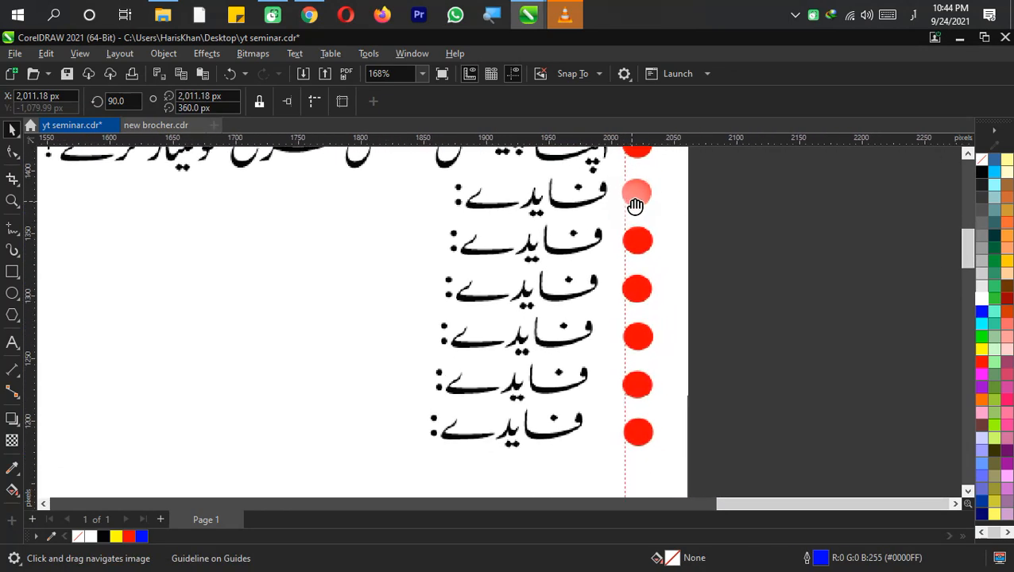
{"action": "left_click_drag", "start_coordinate": [695, 322], "coordinate": [677, 384]}
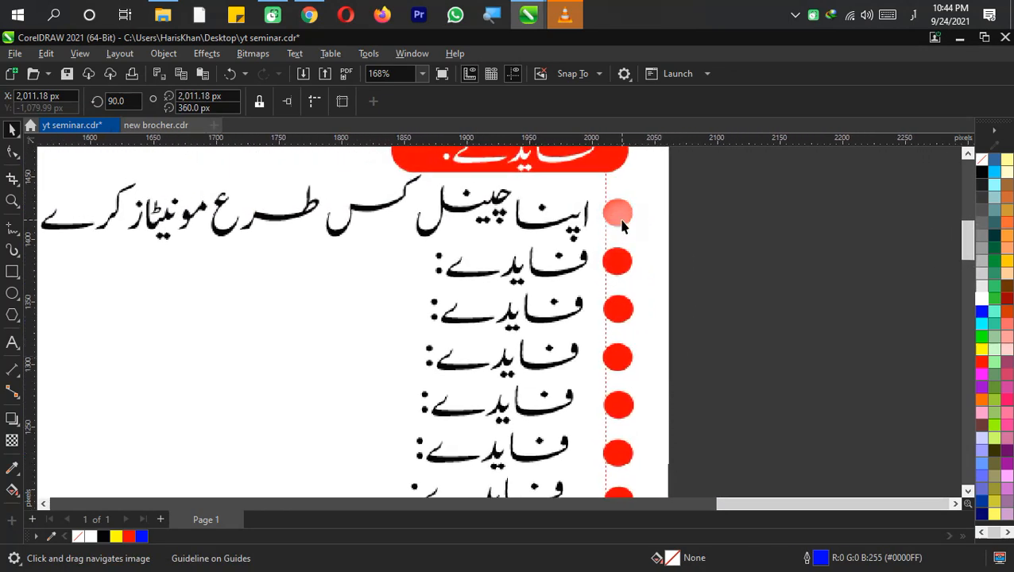
{"action": "left_click_drag", "start_coordinate": [604, 257], "coordinate": [588, 218]}
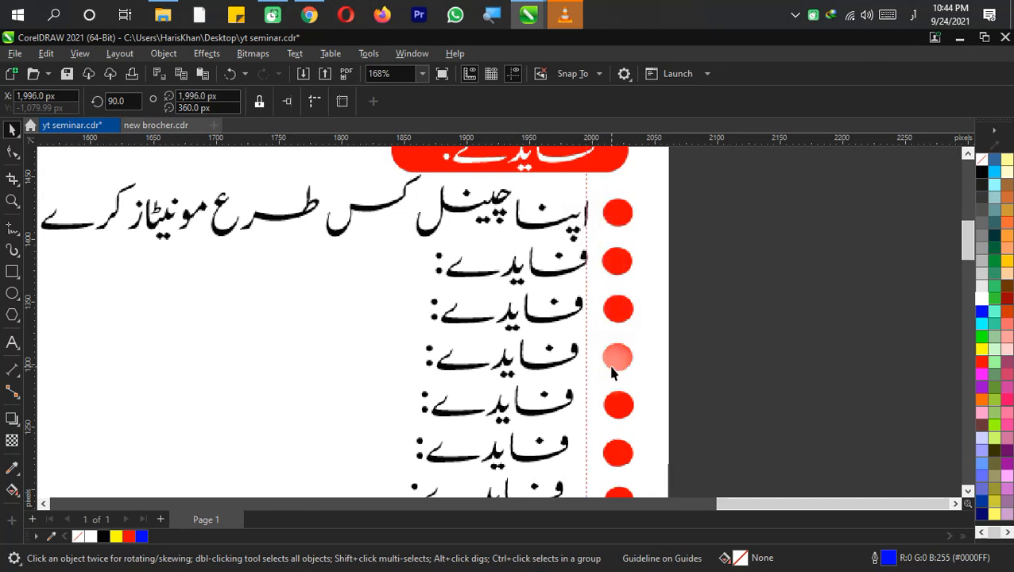
Nudge the lower "فایدے:" lines right so their right edges align with the guideline
{"action": "left_click", "coordinate": [573, 361]}
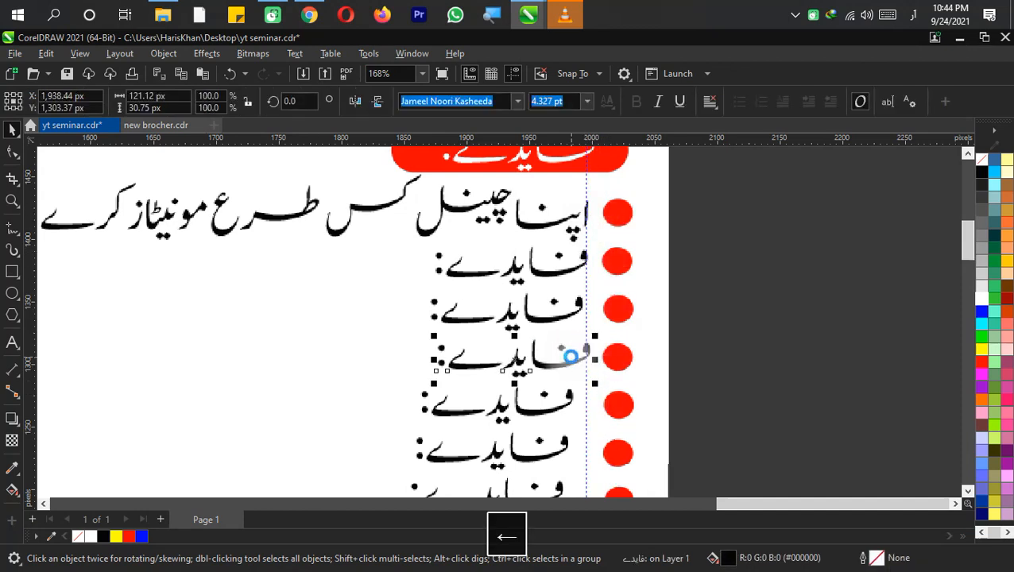
{"action": "key", "text": "Left"}
{"action": "scroll", "coordinate": [570, 357], "scroll_direction": "up", "scroll_amount": 3}
{"action": "left_click", "coordinate": [570, 355]}
{"action": "left_click", "coordinate": [576, 345]}
{"action": "mouse_move", "coordinate": [576, 344]}
{"action": "left_mouse_down"}
{"action": "mouse_move", "coordinate": [582, 353]}
{"action": "mouse_move", "coordinate": [586, 343]}
{"action": "left_mouse_up"}
{"action": "left_click_drag", "start_coordinate": [570, 416], "coordinate": [600, 334]}
{"action": "scroll", "coordinate": [589, 416], "scroll_direction": "down", "scroll_amount": 1}
{"action": "left_click_drag", "start_coordinate": [573, 370], "coordinate": [596, 389]}
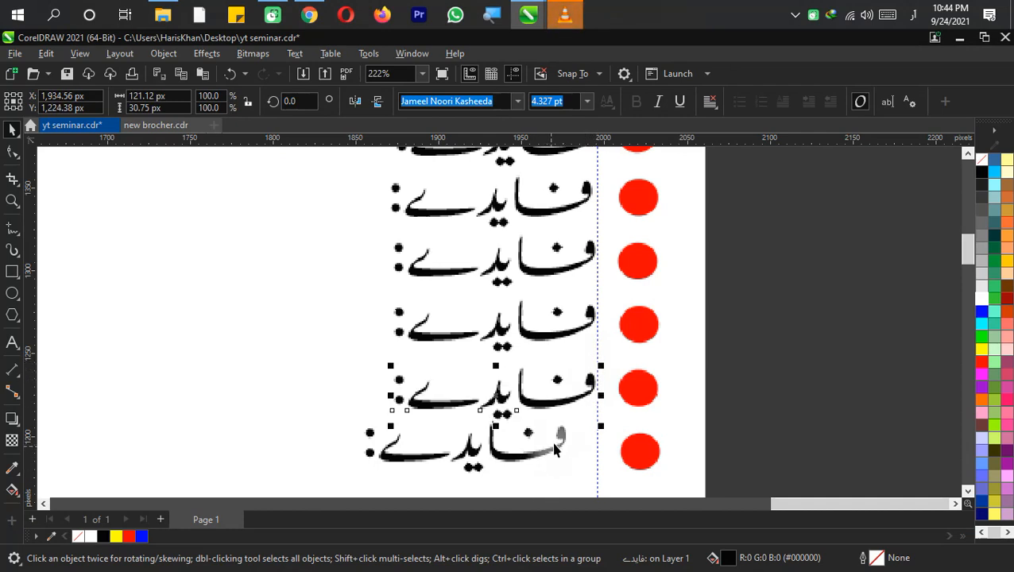
{"action": "left_click_drag", "start_coordinate": [563, 443], "coordinate": [593, 442]}
Shift the third "فایدے:" line right to align with the guideline beside its bullet
{"action": "scroll", "coordinate": [593, 442], "scroll_direction": "down", "scroll_amount": 1}
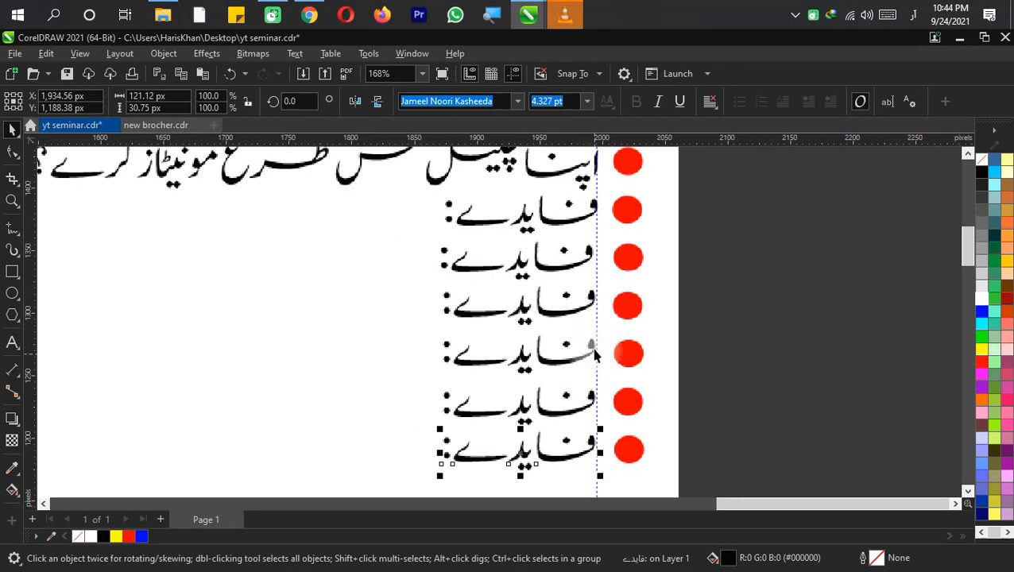
{"action": "left_click_drag", "start_coordinate": [592, 304], "coordinate": [609, 367]}
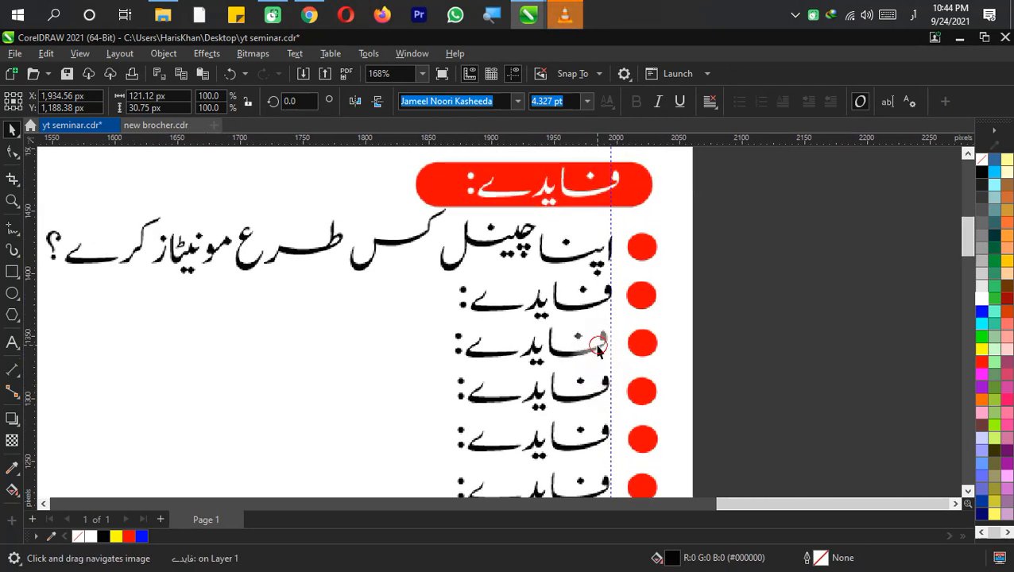
{"action": "left_click", "coordinate": [609, 351]}
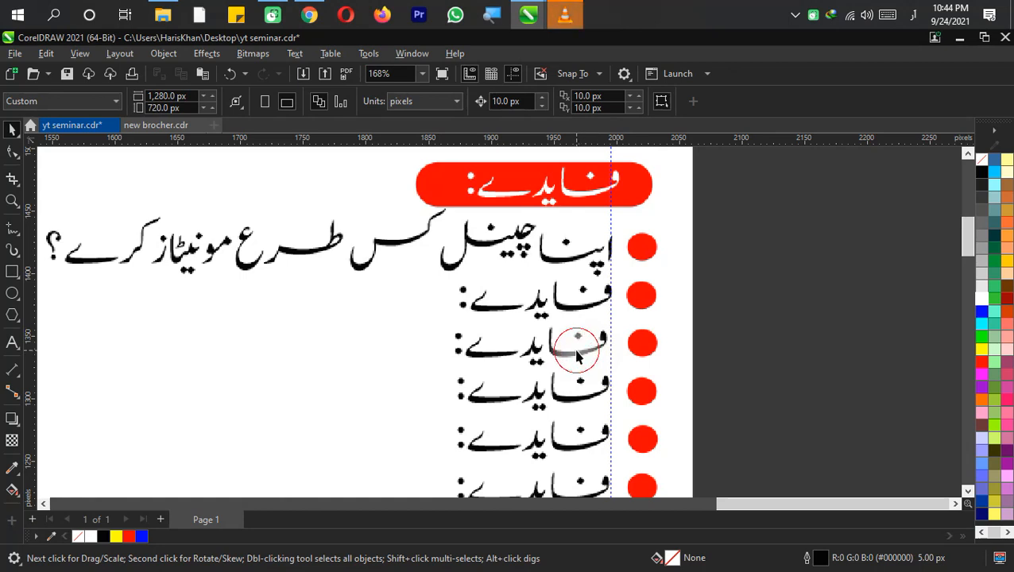
{"action": "left_click", "coordinate": [582, 353]}
{"action": "left_click_drag", "start_coordinate": [585, 354], "coordinate": [596, 359]}
Deselect everything and save the document
{"action": "left_click", "coordinate": [760, 305]}
{"action": "scroll", "coordinate": [534, 309], "scroll_direction": "down", "scroll_amount": 3}
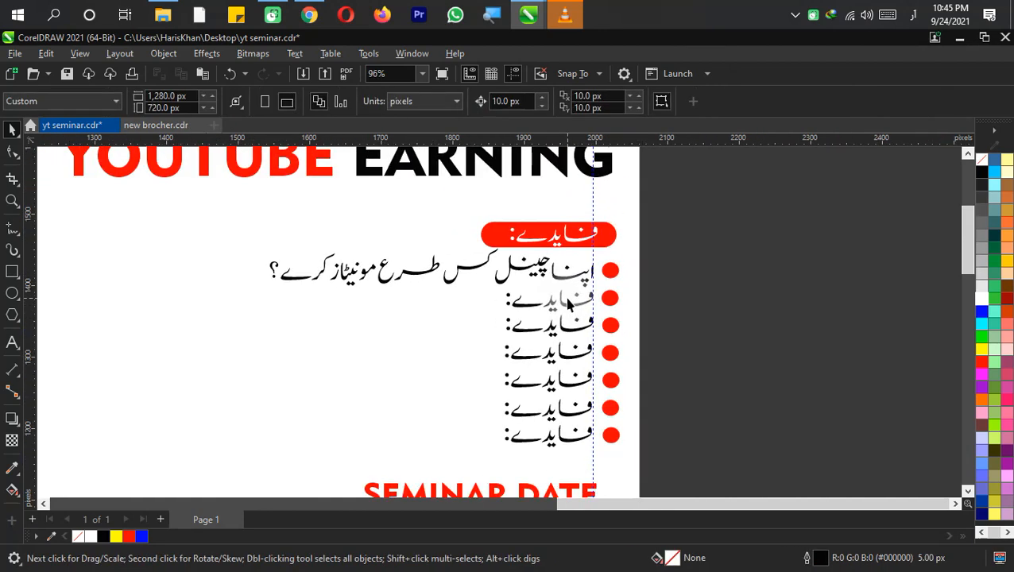
{"action": "key", "text": "ctrl+s"}
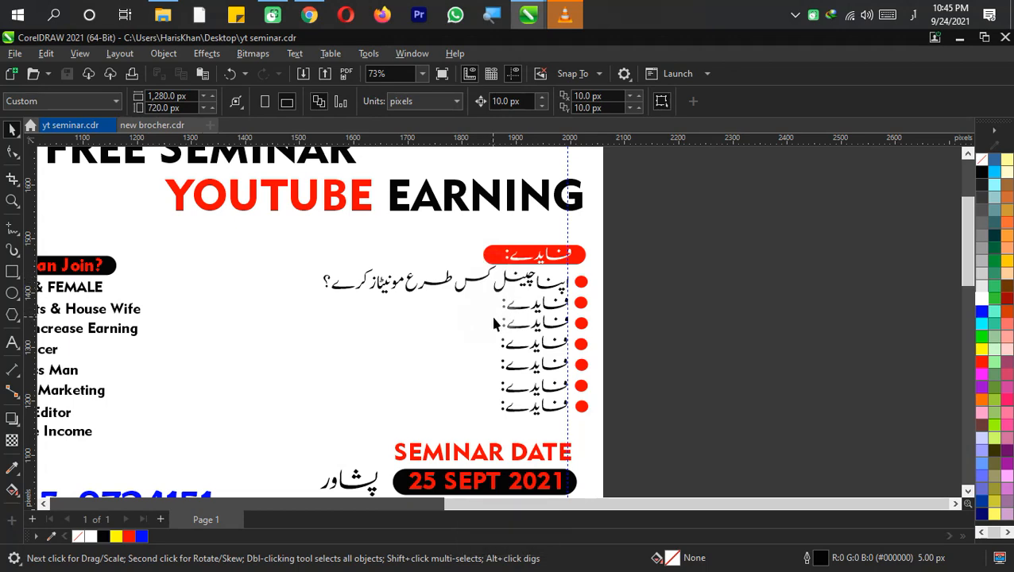
Review the full flyer layout
{"action": "left_click_drag", "start_coordinate": [497, 322], "coordinate": [502, 319]}
{"action": "scroll", "coordinate": [500, 317], "scroll_direction": "down", "scroll_amount": 1}
{"action": "left_click_drag", "start_coordinate": [318, 394], "coordinate": [447, 389]}
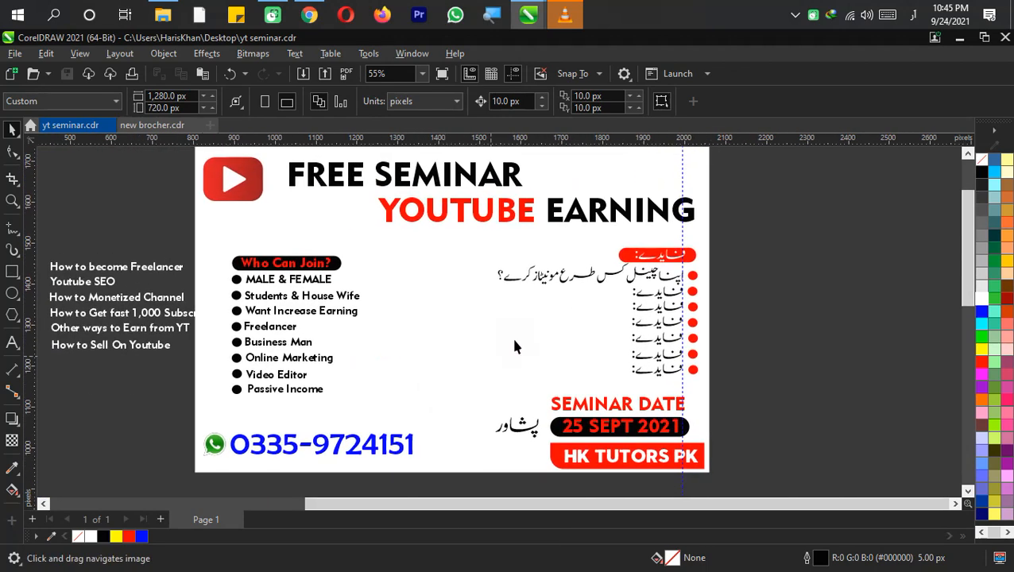